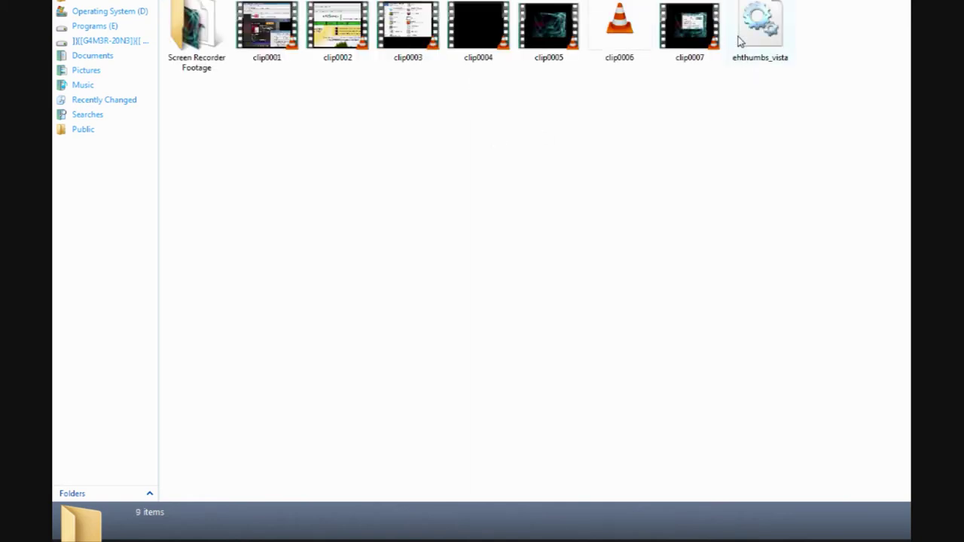
Step: Open clip0007 with Windows Media Player from its right-click Open With menu
right_click(703, 20)
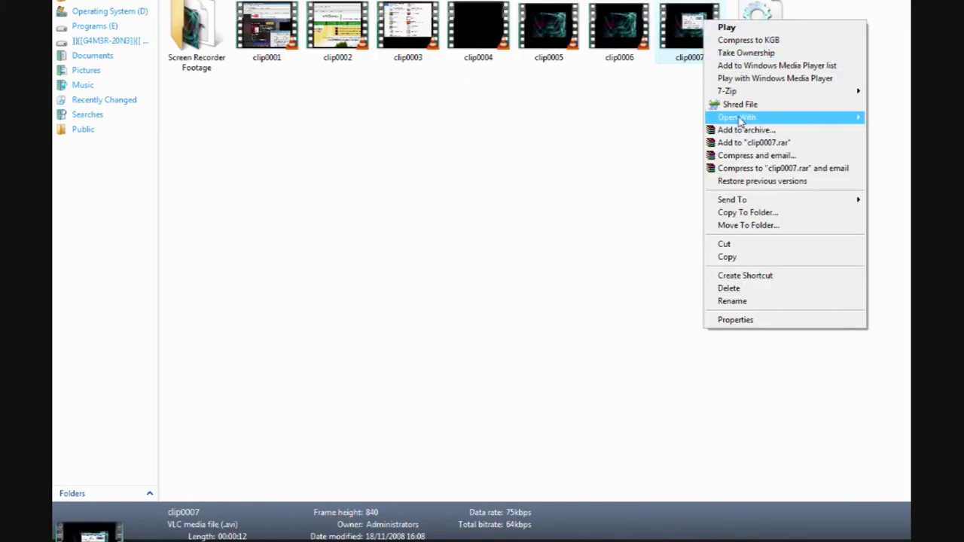
mouse_move(740, 122)
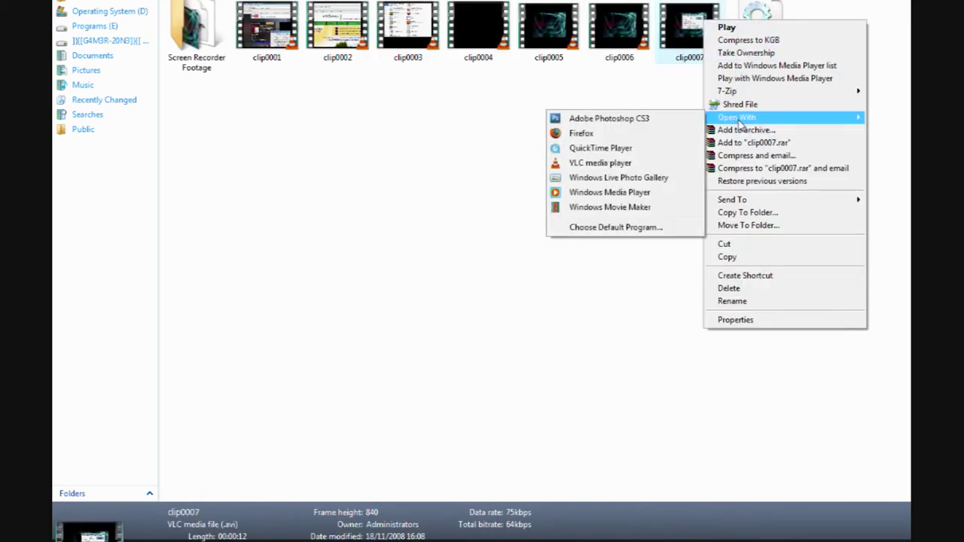
left_click(624, 194)
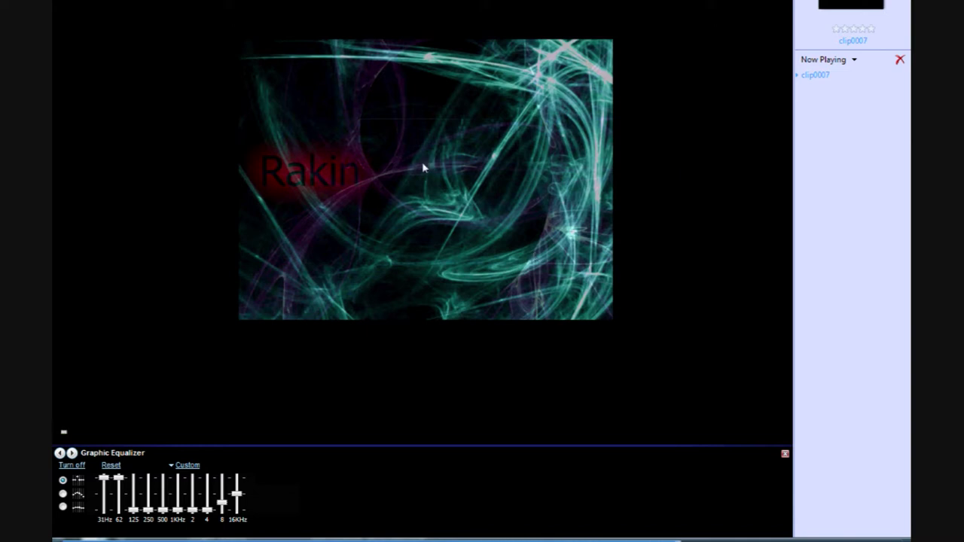
Step: Close Windows Media Player after previewing clip0007
key("alt+F4")
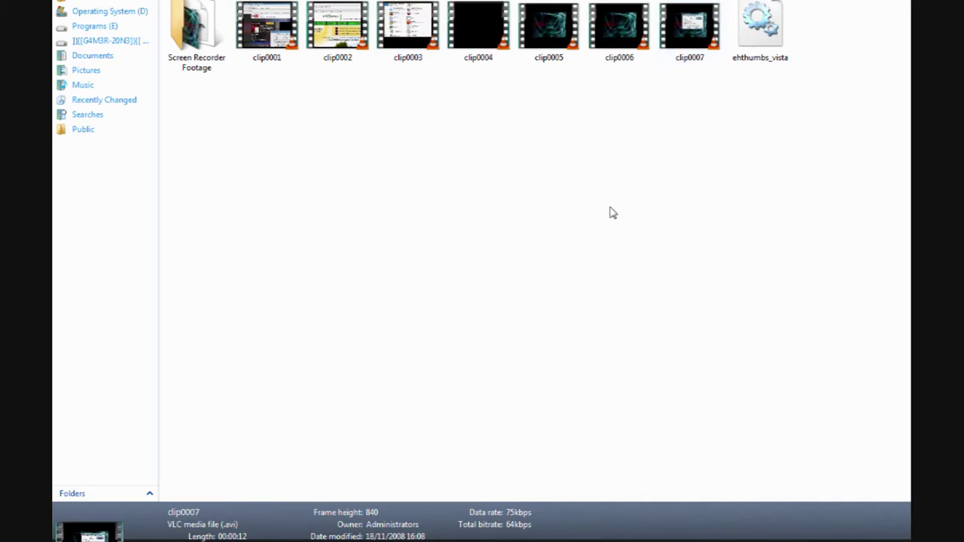
Step: Clear the file selection and launch Windows Movie Maker from the Start menu search
left_click(611, 213)
key("super")
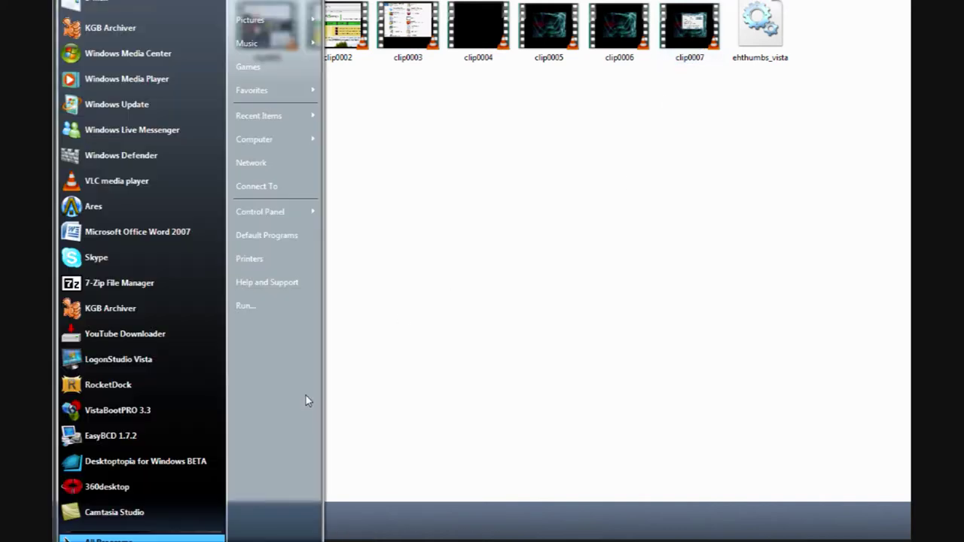
type("cmd")
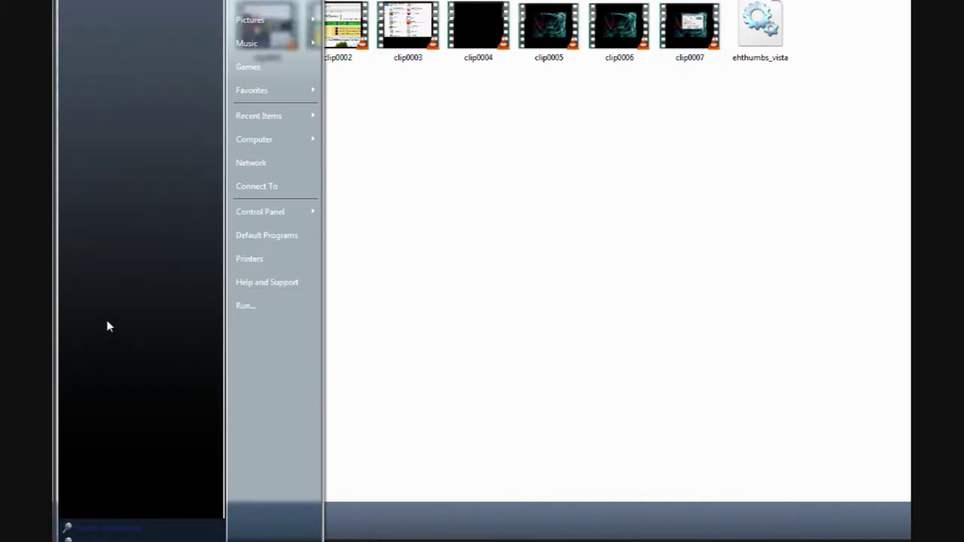
key("Escape")
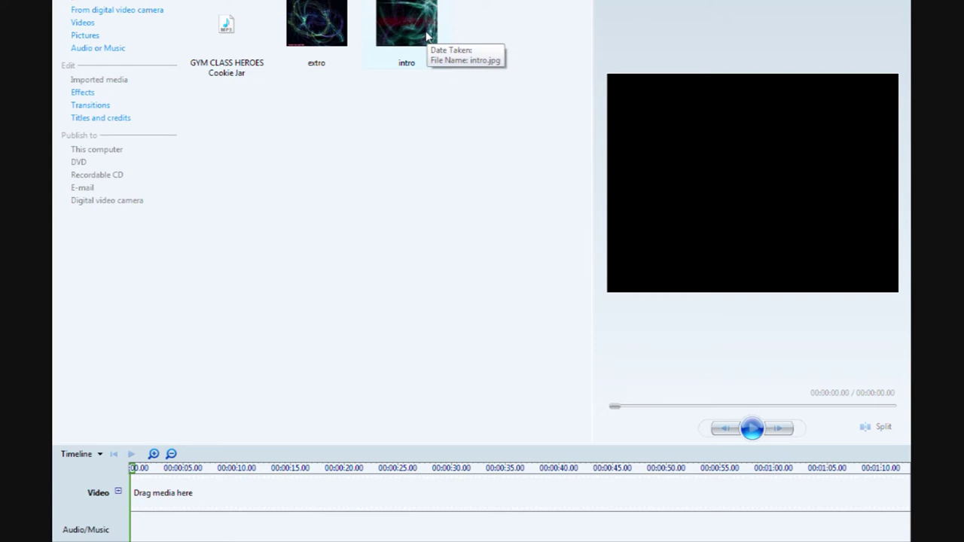
Step: Put intro and extro on the video track and import clip0007 from the screen recordings folder
left_click_drag(426, 35, 134, 495)
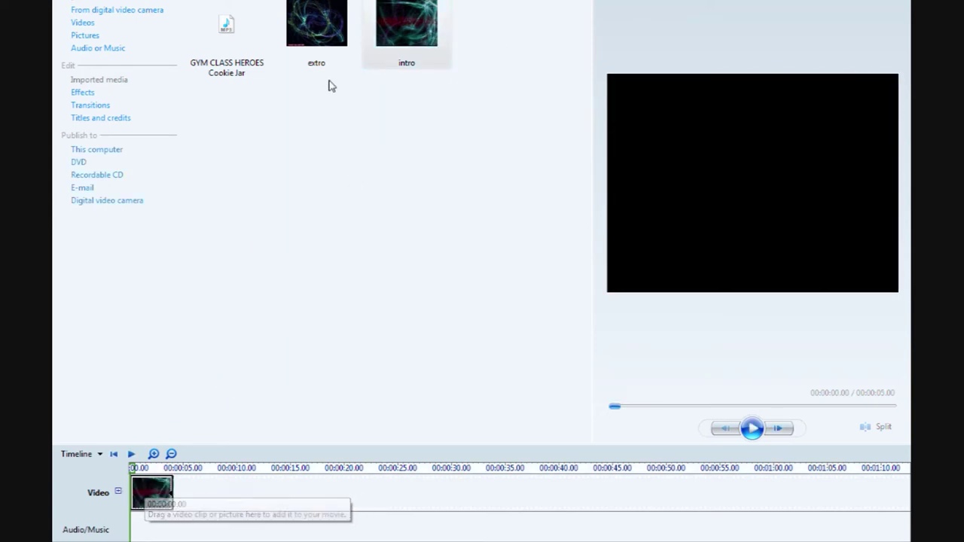
left_click_drag(329, 29, 284, 490)
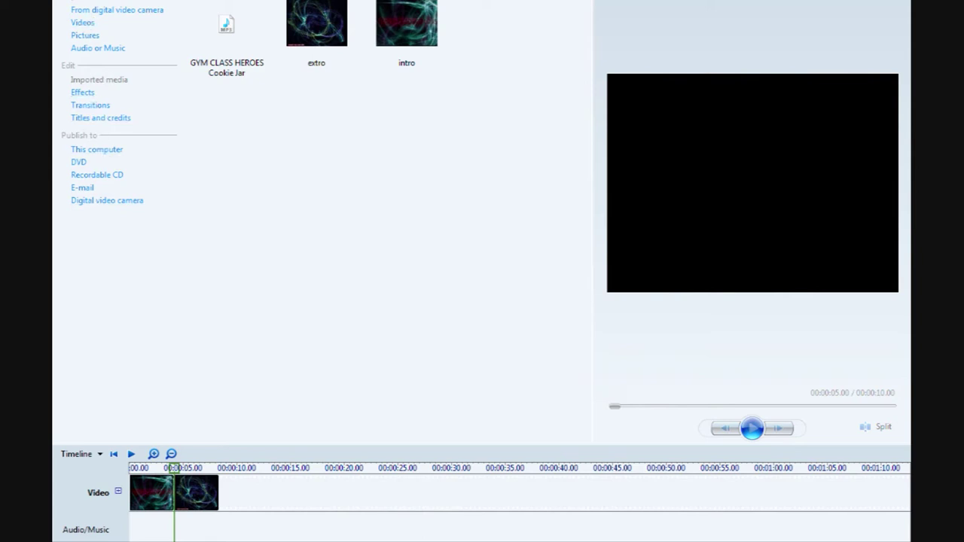
key("ctrl+i")
mouse_move(479, 139)
left_mouse_down()
mouse_move(363, 0)
mouse_move(352, 0)
left_mouse_up()
left_click(286, 5)
left_click(283, 16)
double_click(537, 131)
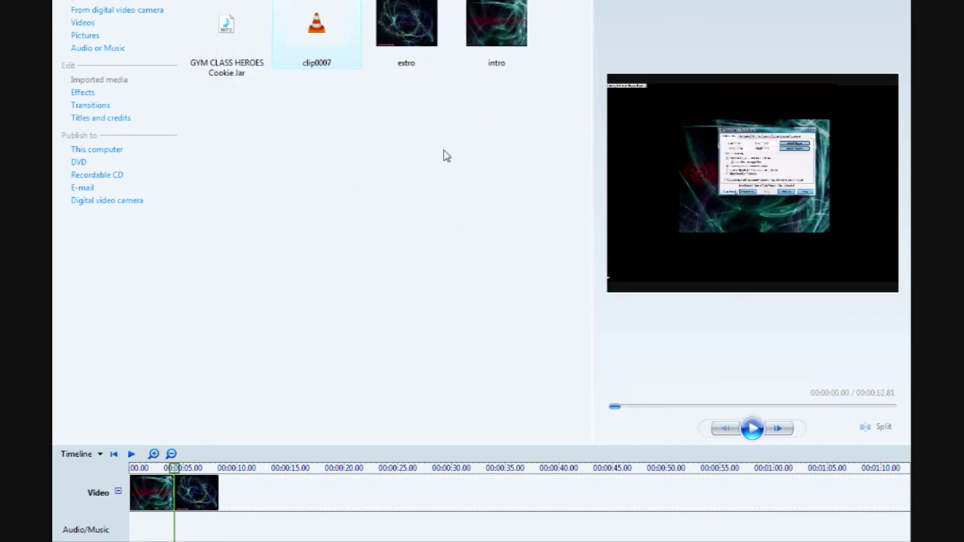
Step: Insert clip0007 between intro and extro and add a Checkerboard, Across transition after the intro
left_click_drag(299, 29, 178, 488)
left_click(101, 105)
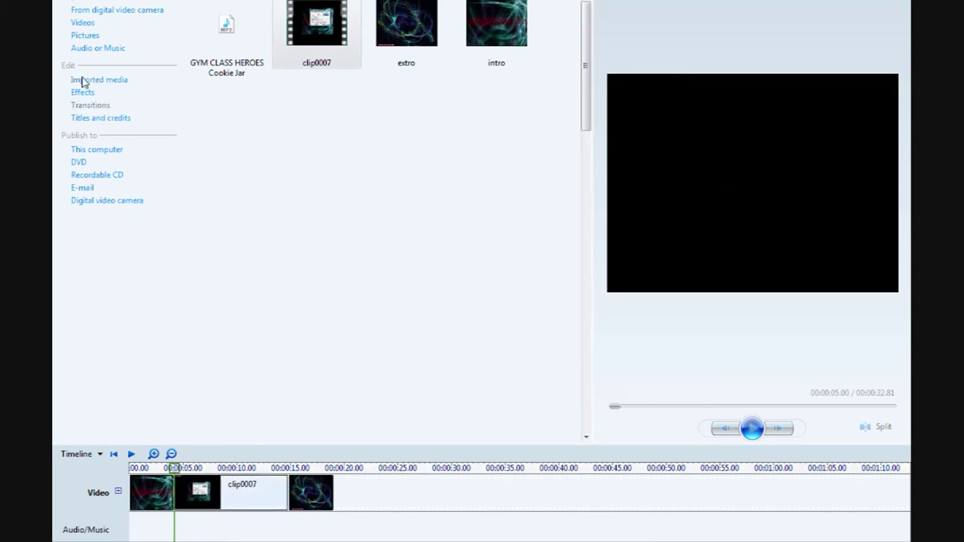
mouse_move(254, 137)
left_mouse_down()
mouse_move(244, 348)
mouse_move(203, 486)
mouse_move(192, 488)
left_mouse_up()
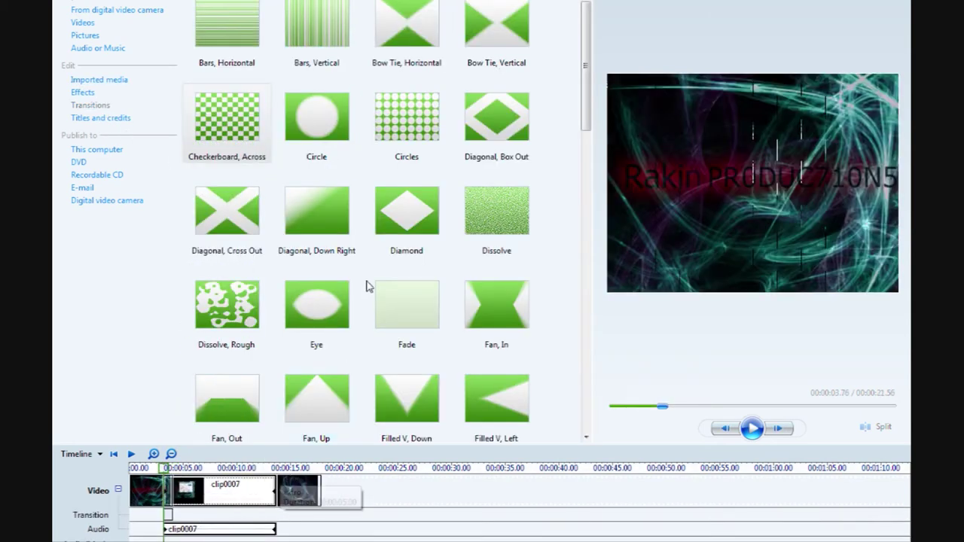
Step: Add a Fade transition before the extro, preview from the start, and lengthen the extro clip
mouse_move(406, 305)
left_mouse_down()
mouse_move(318, 437)
mouse_move(290, 425)
mouse_move(273, 489)
left_mouse_up()
left_click(131, 454)
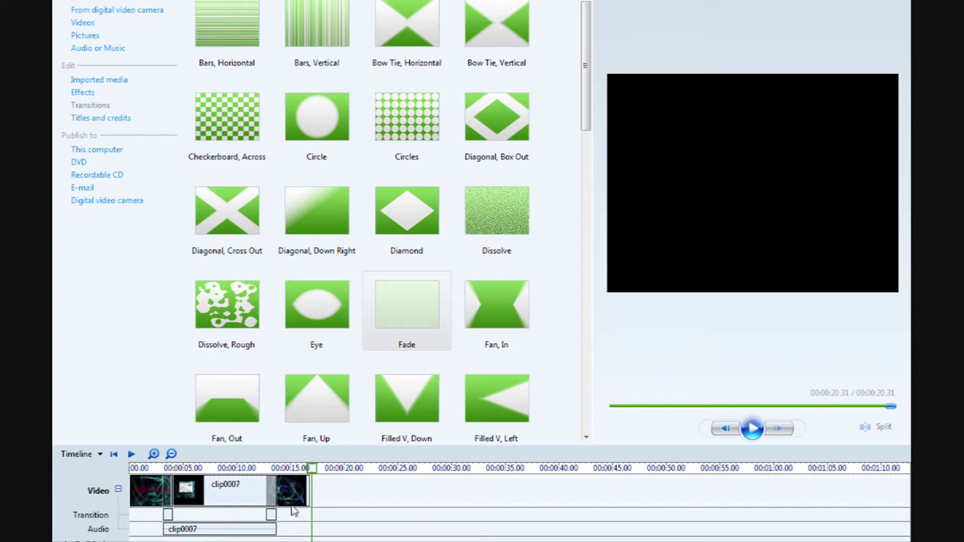
left_click(294, 491)
mouse_move(322, 491)
left_mouse_down()
mouse_move(342, 491)
mouse_move(325, 491)
left_mouse_up()
Step: Review the end of the movie frame by frame and zoom the timeline in on the extro
left_click(751, 429)
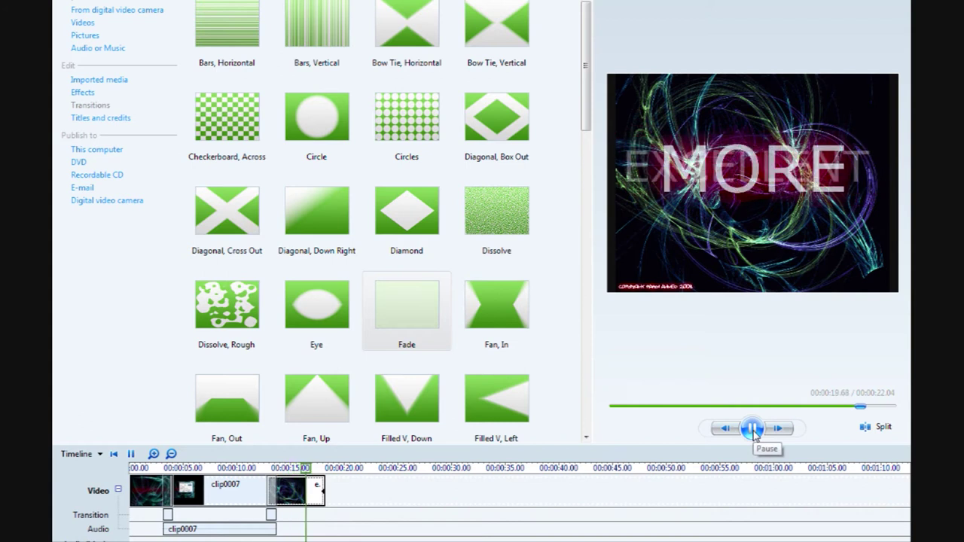
left_click(751, 429)
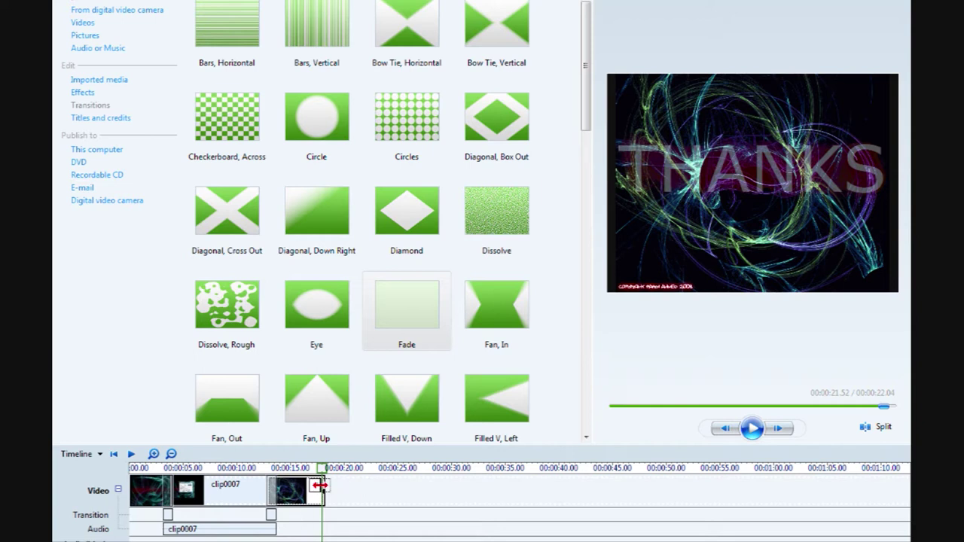
left_click(719, 429)
left_click(717, 434)
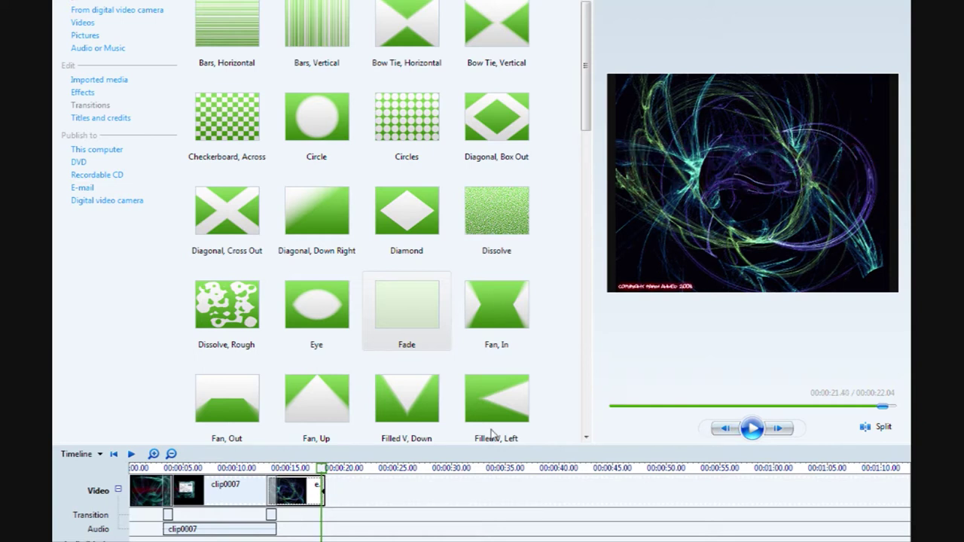
key("Page_Down")
key("Page_Down")
key("Page_Down")
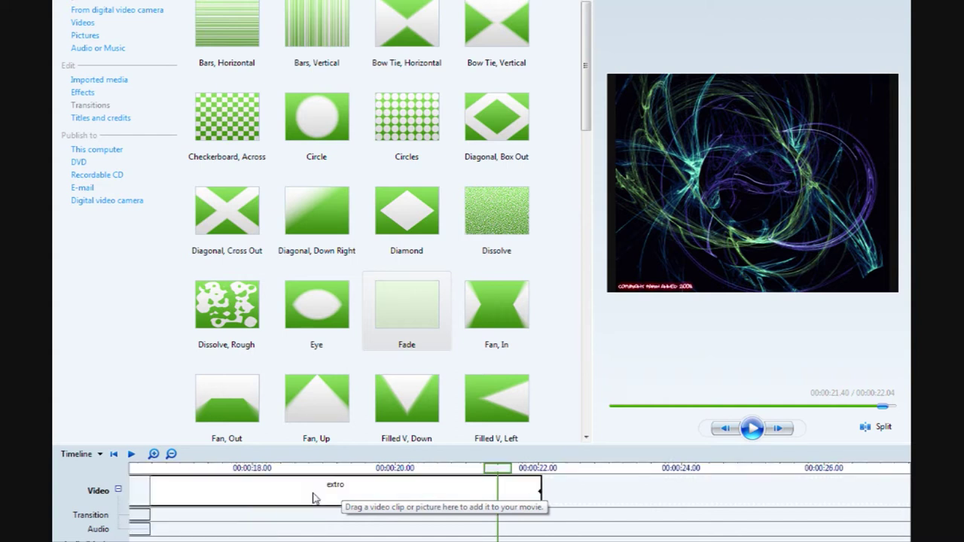
Step: Trim the extro so the movie runs 00:00:21.32, preview around 00:00:18, and rewind to the start
left_click_drag(541, 489, 489, 482)
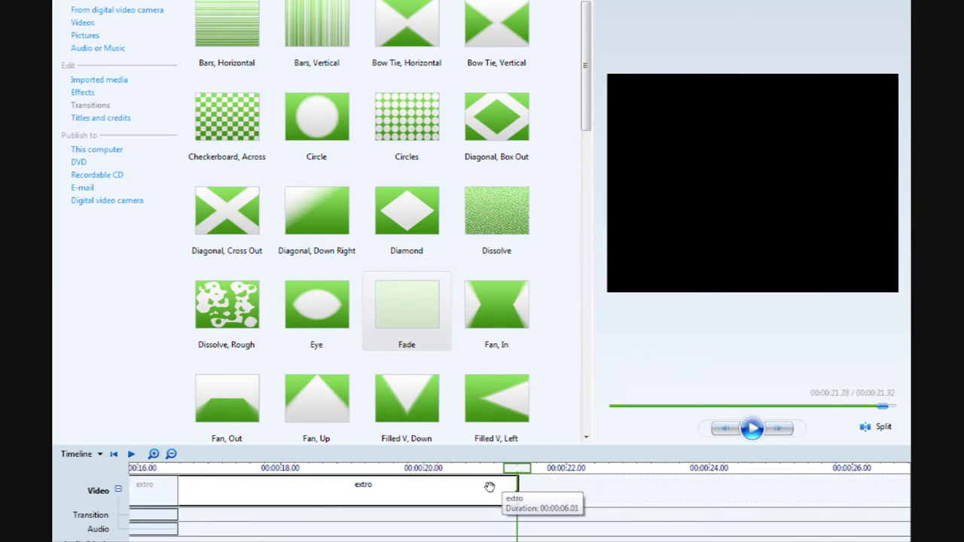
left_click(290, 468)
key("space")
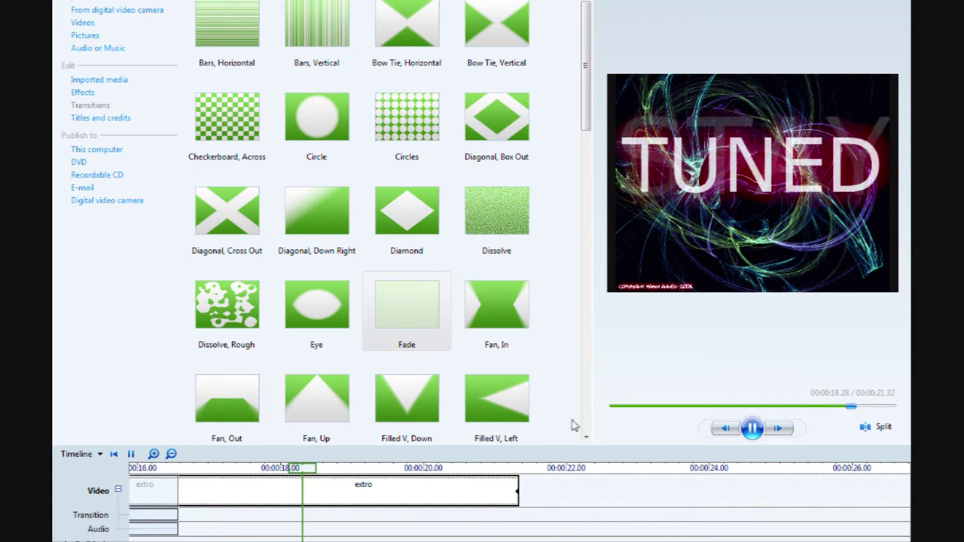
key("space")
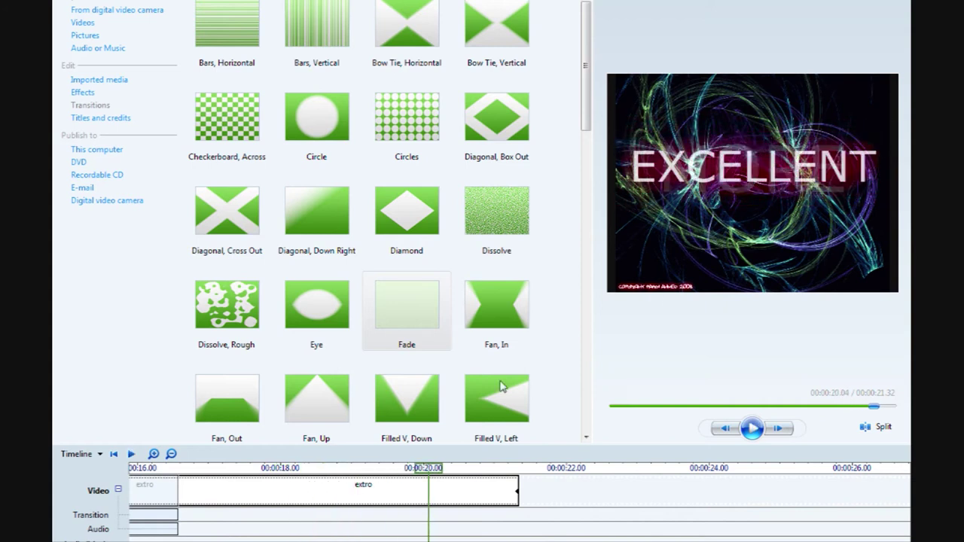
left_click(114, 454)
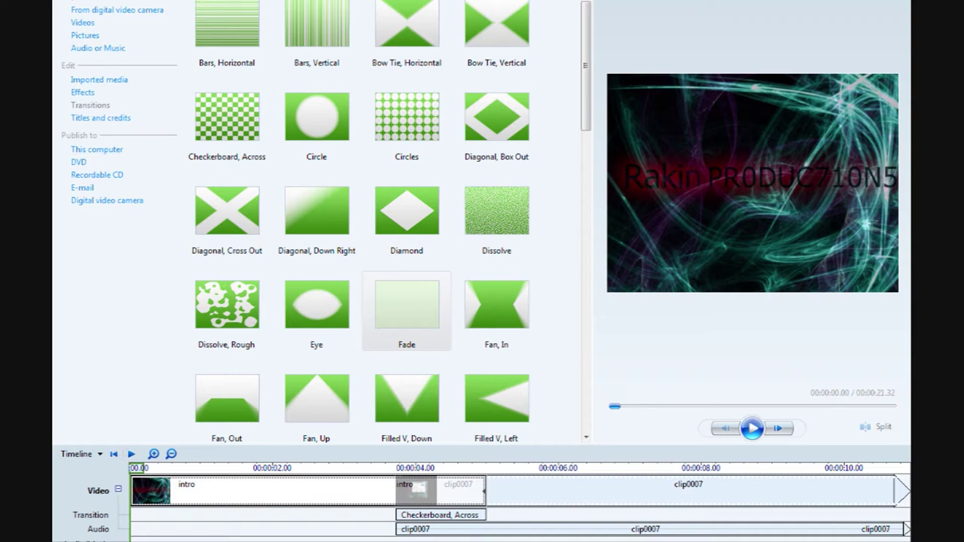
left_click(565, 257)
key("alt+f")
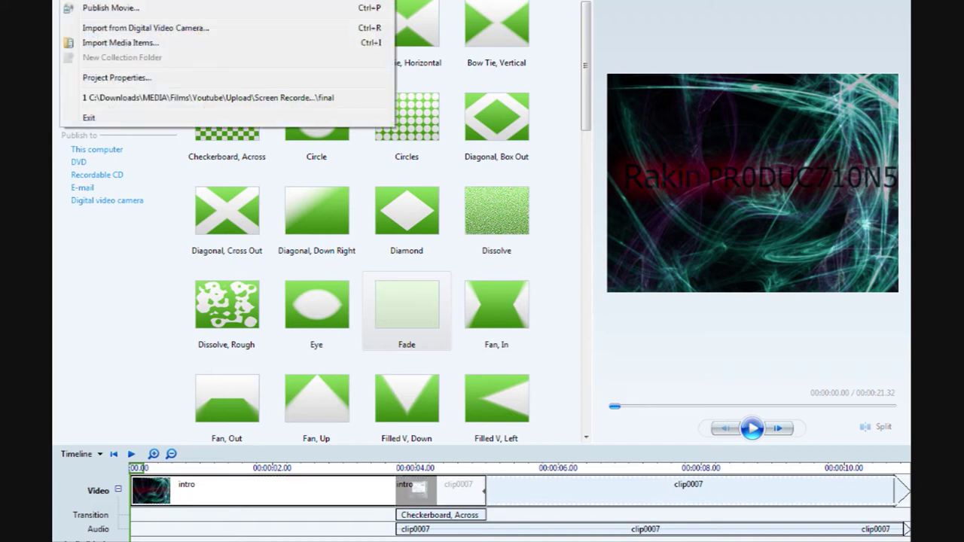
Step: Publish to this computer into a new folder named HD inside Upload
left_click(89, 8)
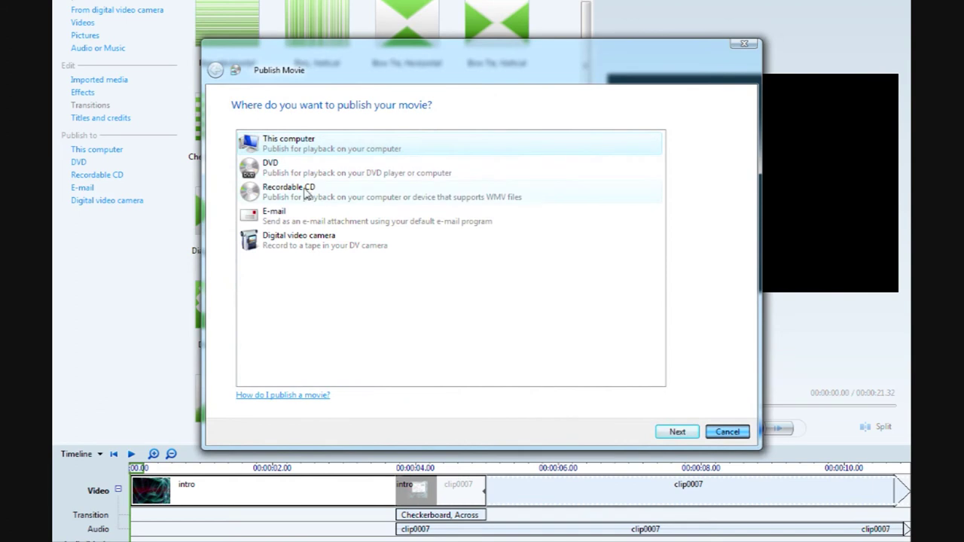
double_click(338, 146)
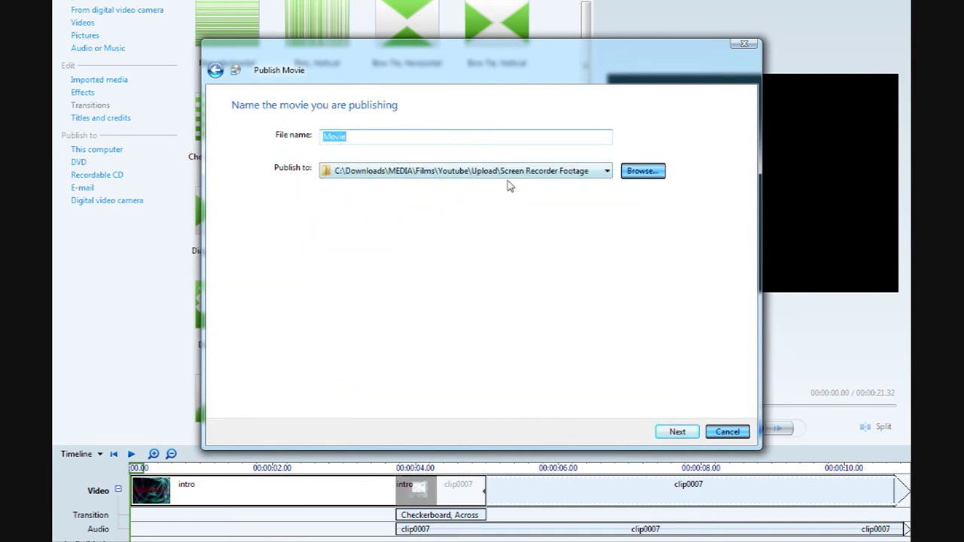
left_click(642, 178)
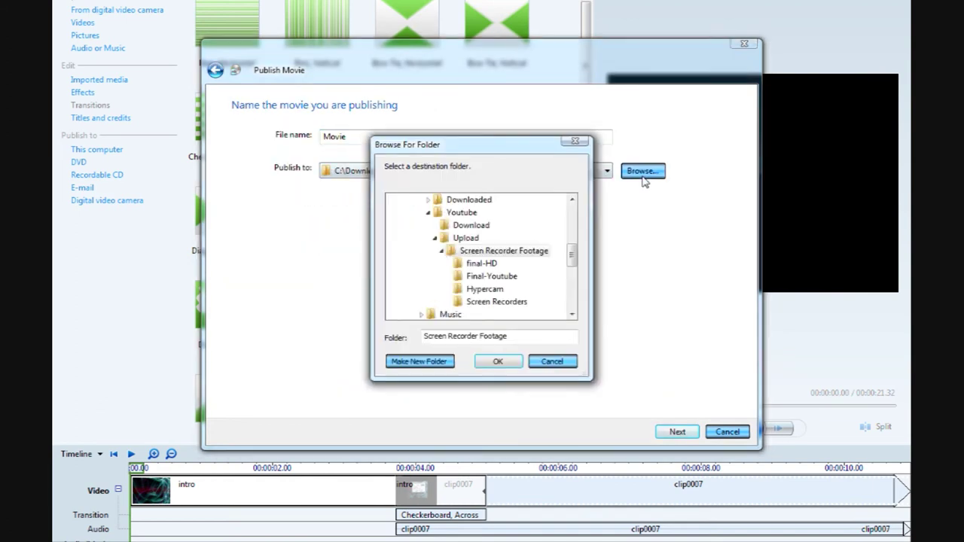
left_click(441, 250)
left_click(464, 238)
left_click(442, 362)
type("HD")
key("Return")
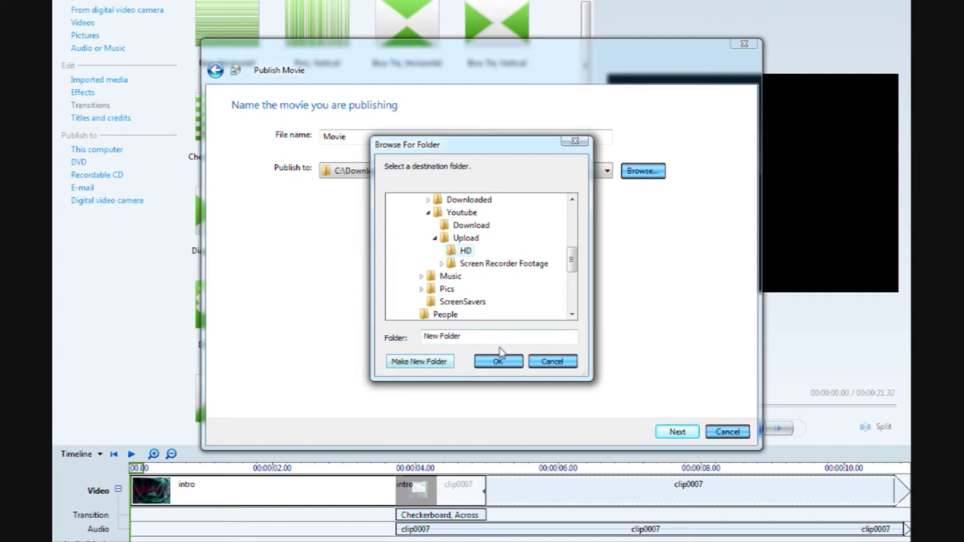
left_click(498, 360)
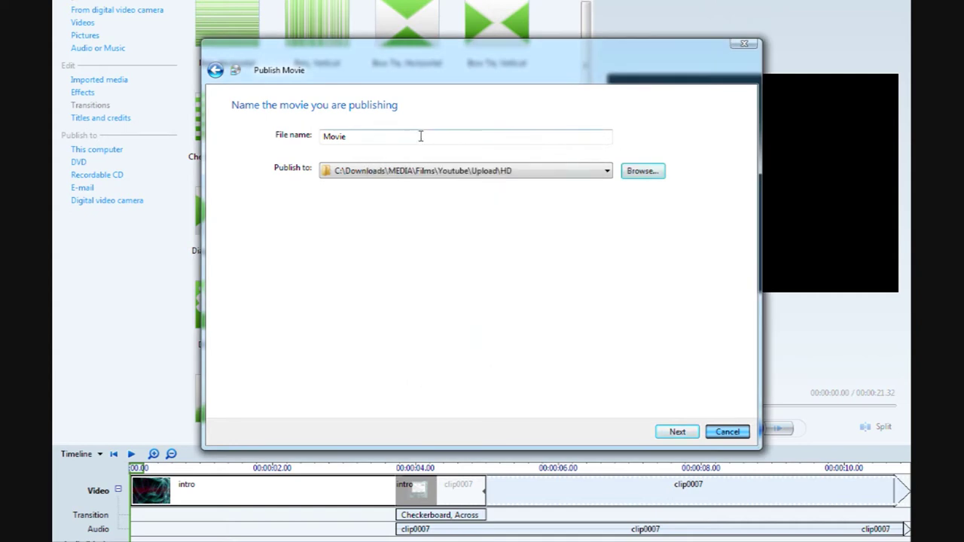
Step: Name the published file Final-HD and continue to the movie settings
double_click(420, 136)
type("Final-HD")
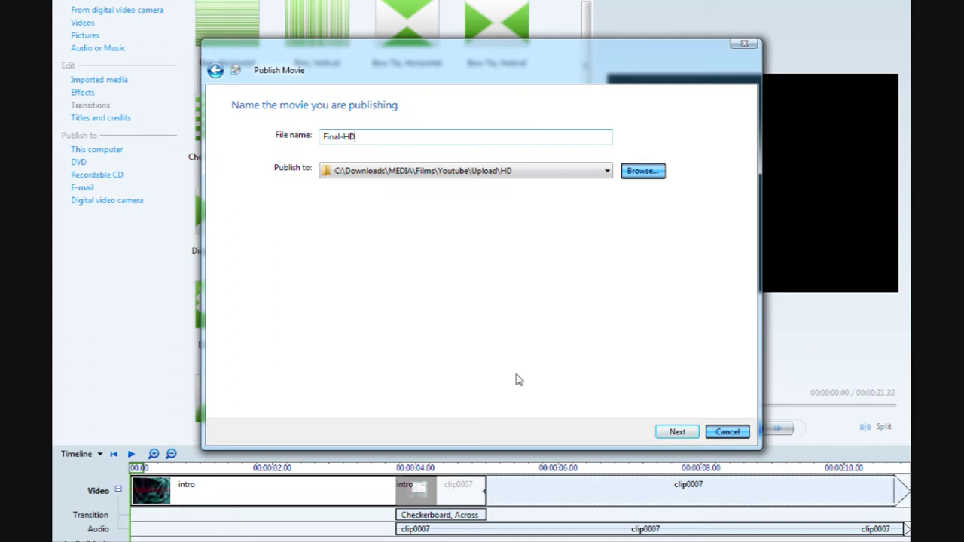
left_click(666, 435)
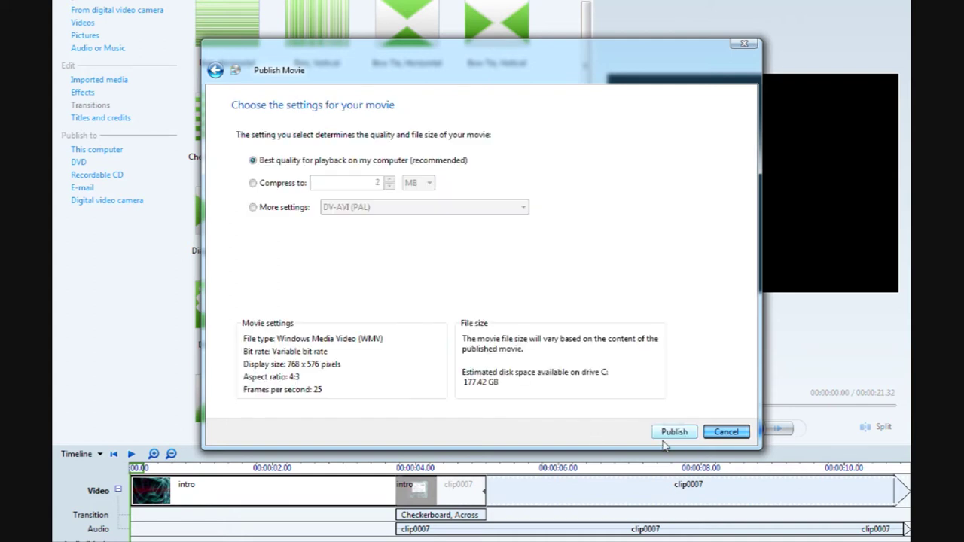
Step: Choose Windows Media HD 1080p (PAL) (7.8 Mbps) under More settings and start publishing
left_click(295, 208)
left_click(407, 207)
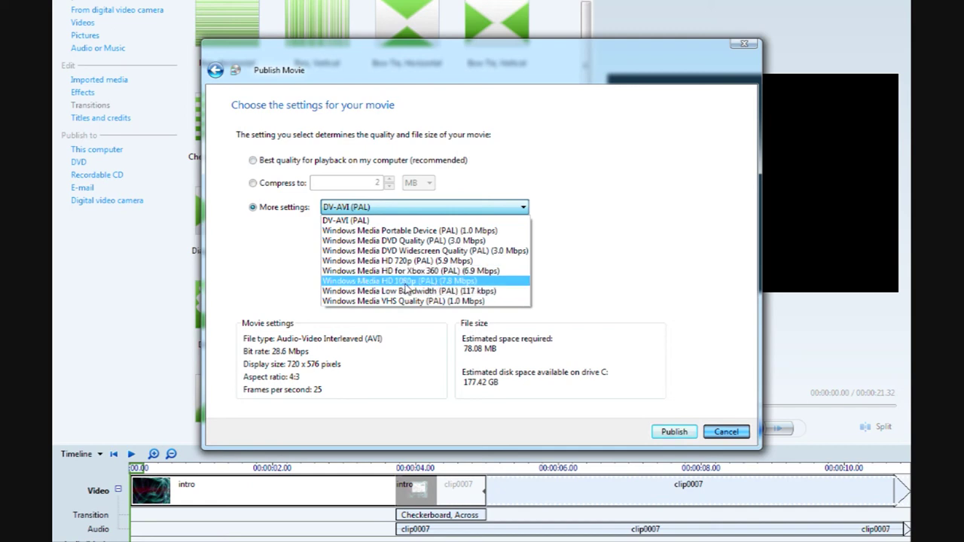
left_click(406, 282)
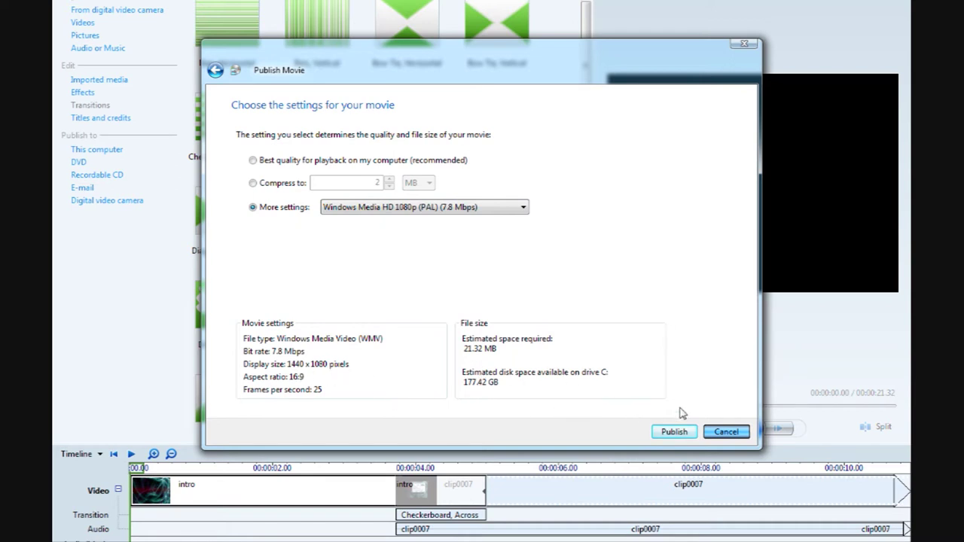
left_click(674, 432)
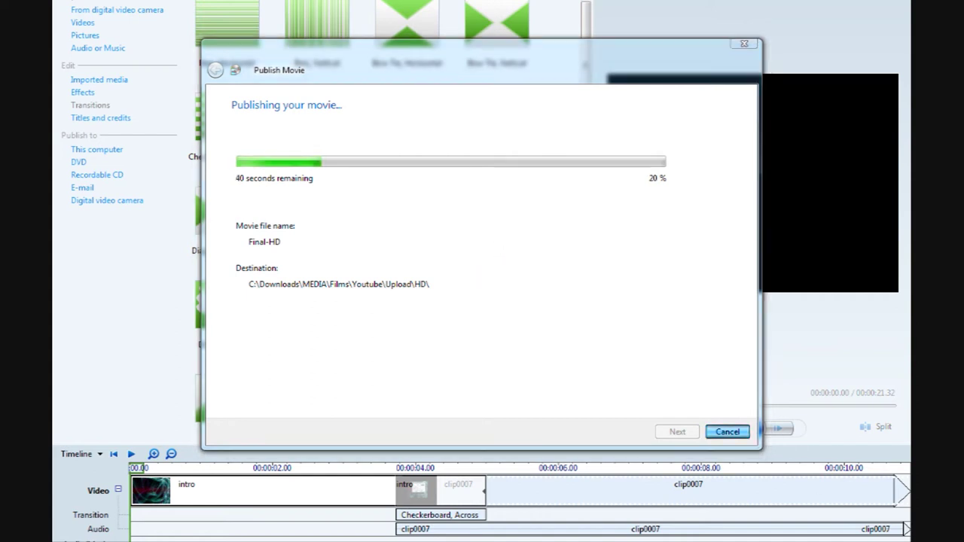
Step: Dismiss the recorder menu, then finish the wizard after publishing with Play movie left checked
right_click(896, 479)
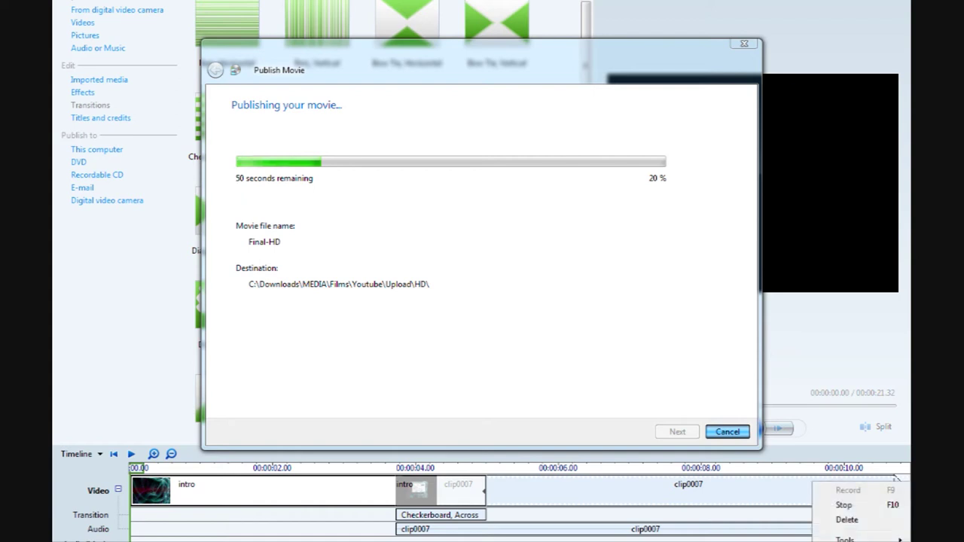
mouse_move(858, 539)
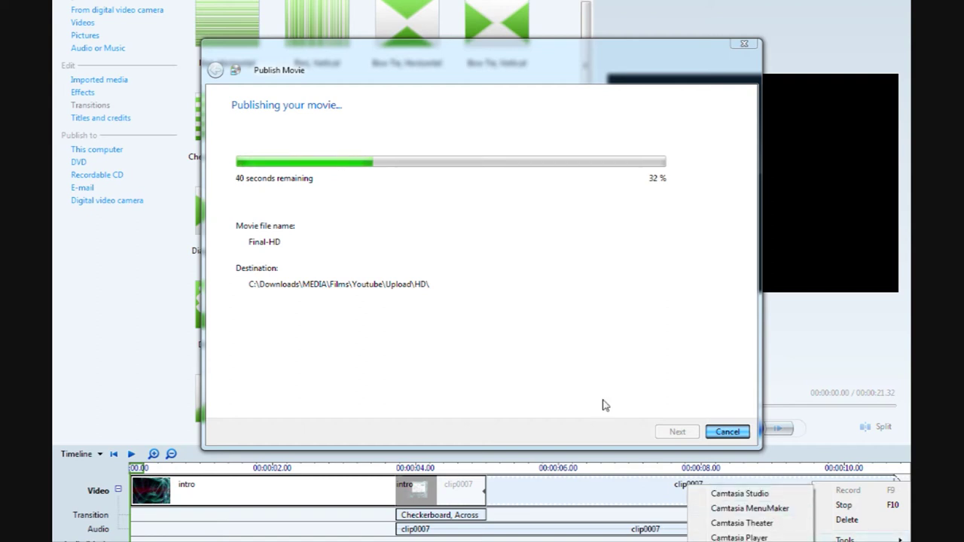
left_click(585, 372)
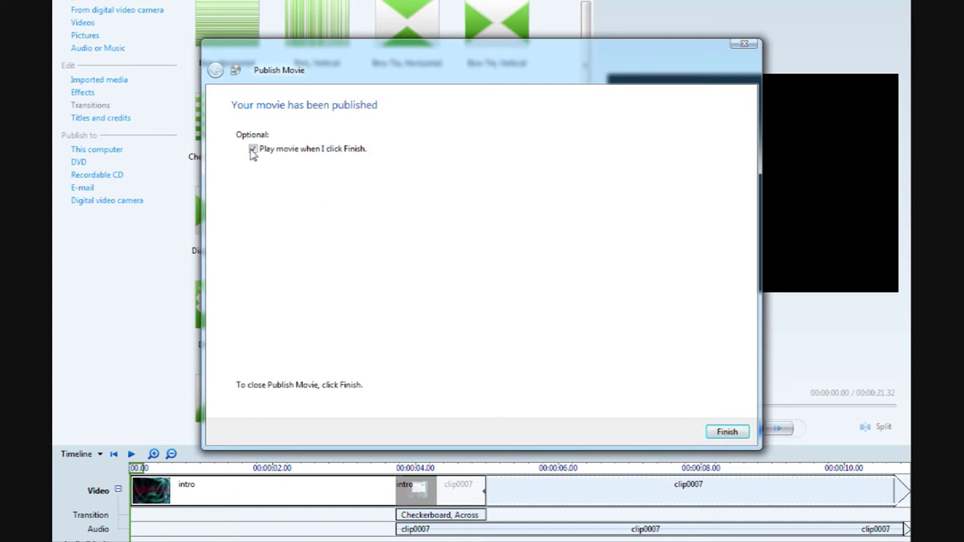
left_click(727, 432)
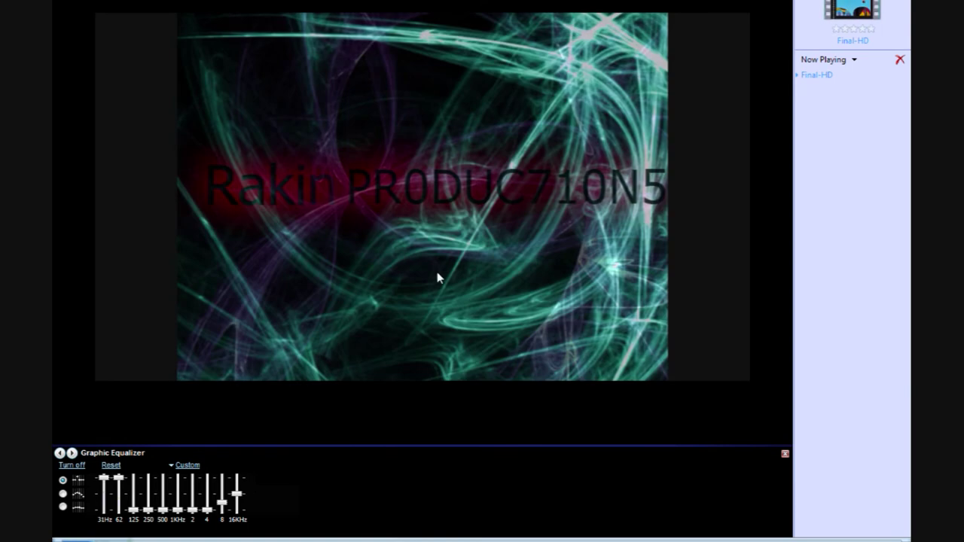
Step: Watch the published Final-HD movie full screen, then open the HD folder containing it
double_click(437, 276)
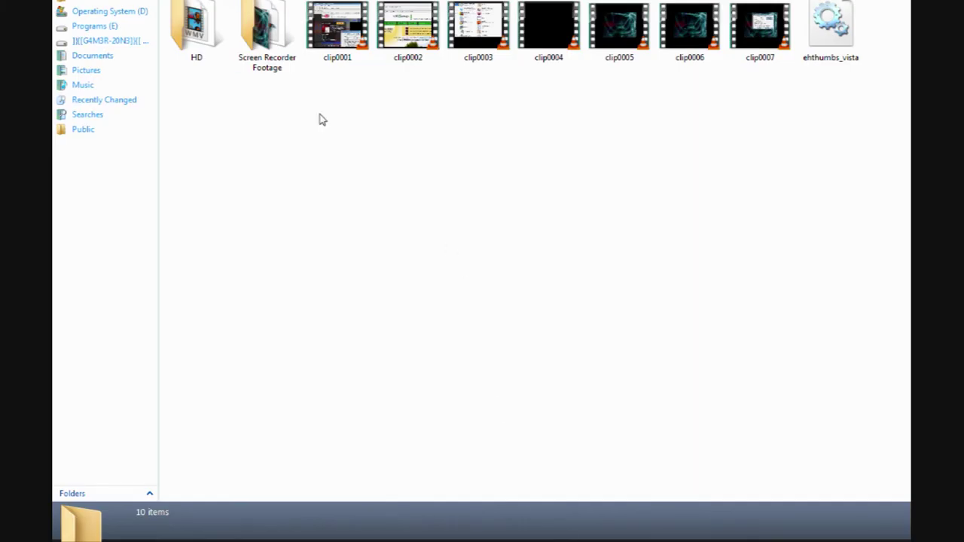
double_click(209, 34)
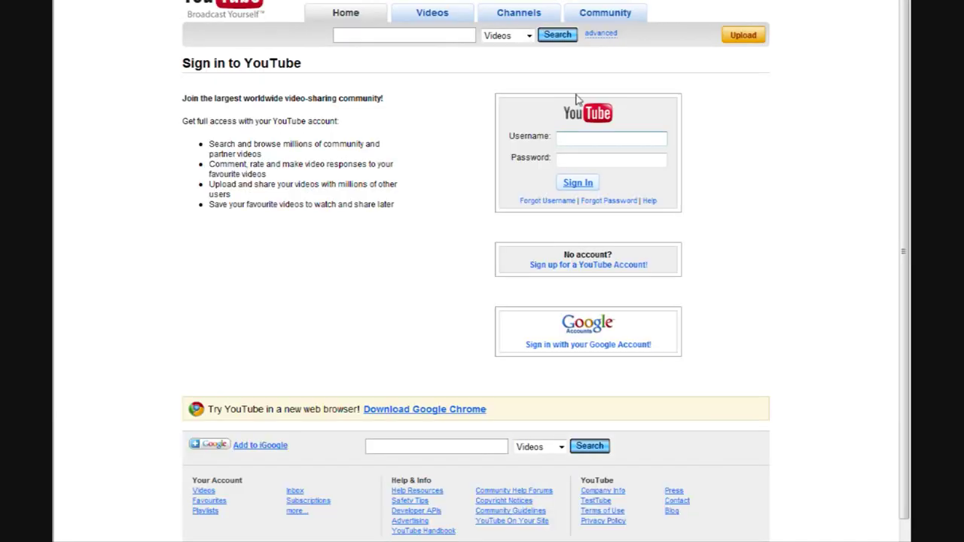
Step: Sign in to YouTube with the account's username and password
left_click(616, 138)
type("raxstagangsta")
key("Tab")
type("••••••")
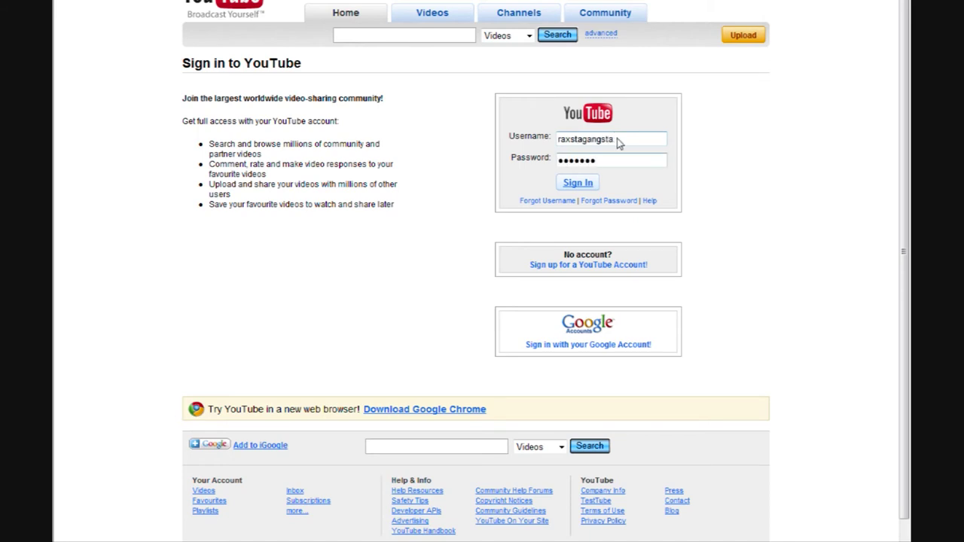
key("Return")
left_click(353, 106)
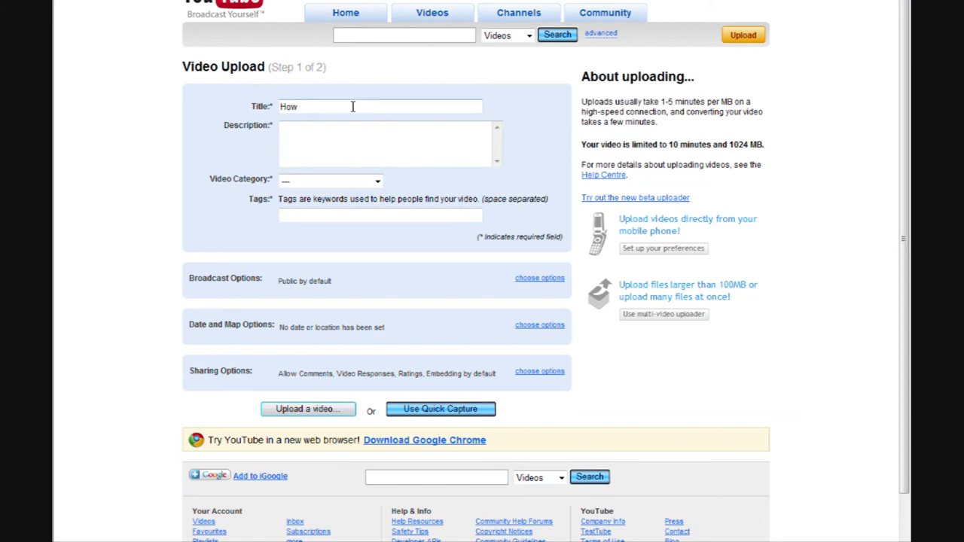
Step: Replace the partial title with 'HD Footage Trial' and enter 'description' as the description
key("BackSpace")
key("BackSpace")
key("BackSpace")
type("HD Footage Trial")
key("Tab")
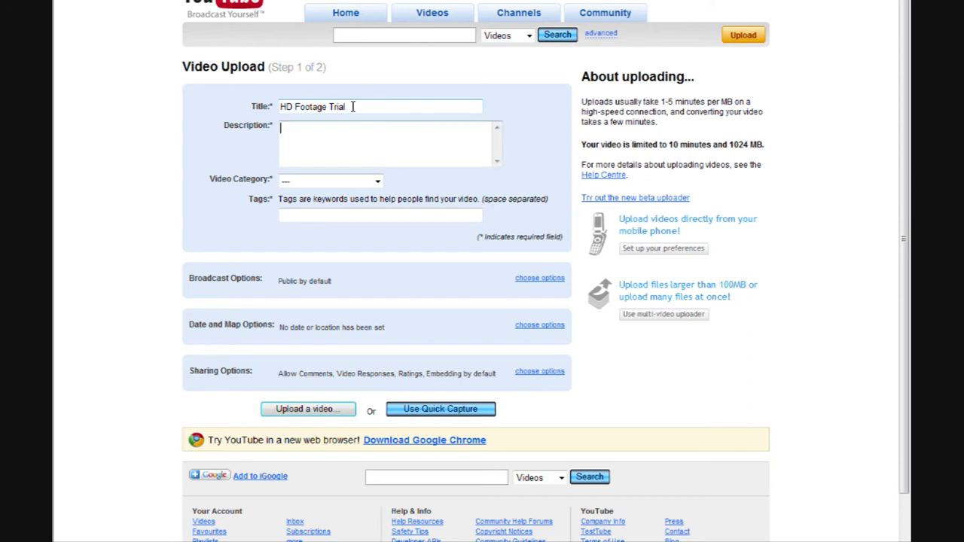
type("description")
Step: Choose the Non-profits & Activism category, add the tag 'tags', and continue to file selection
key("Tab")
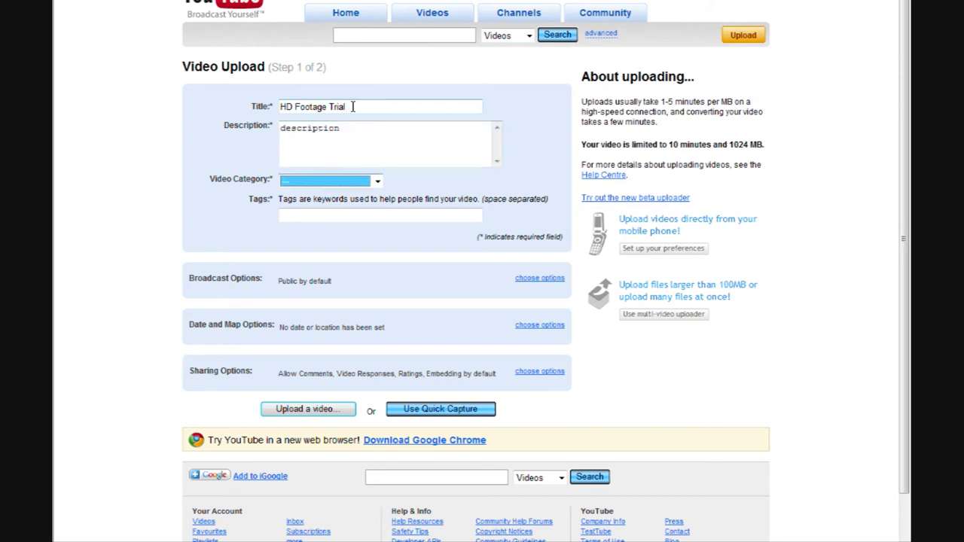
left_click(357, 183)
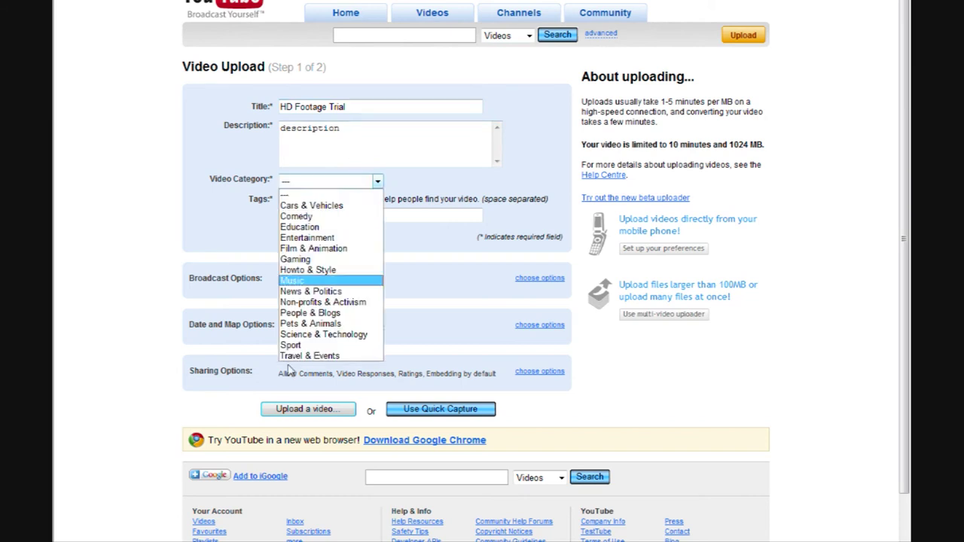
left_click(322, 302)
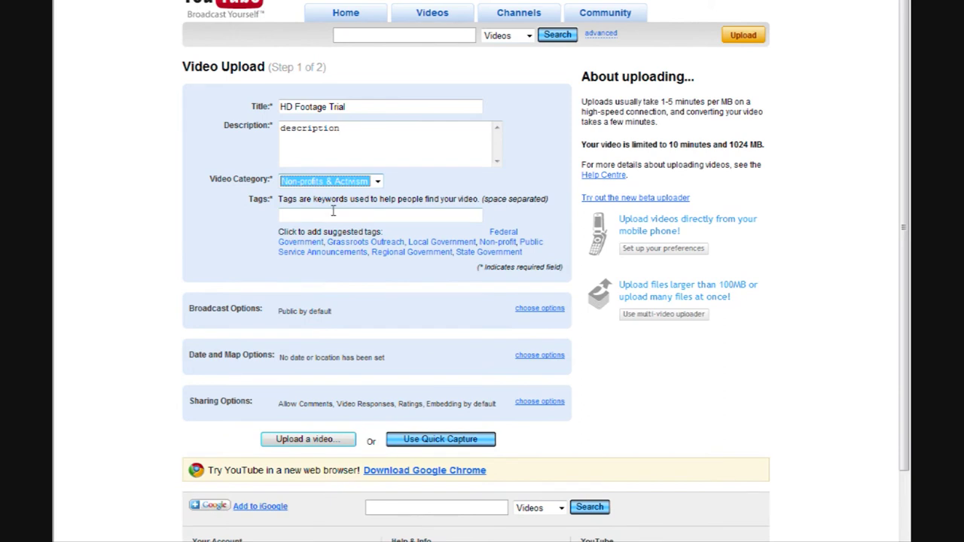
key("Tab")
type("tags")
left_click(329, 441)
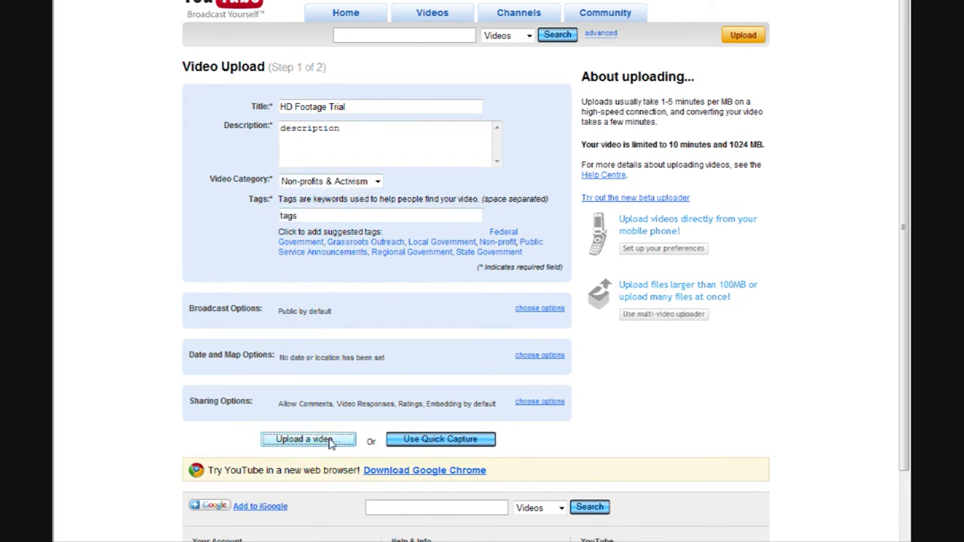